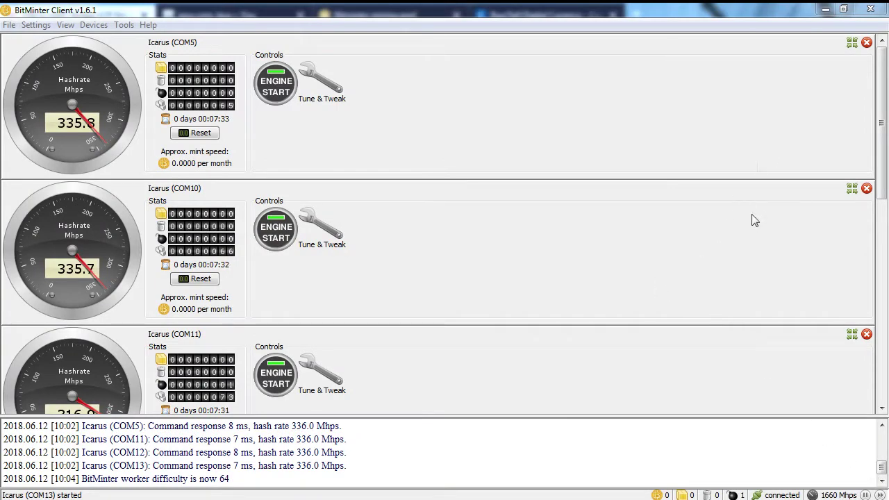
Scroll up and down through the Coinbase home page
drag(882, 126, 882, 330)
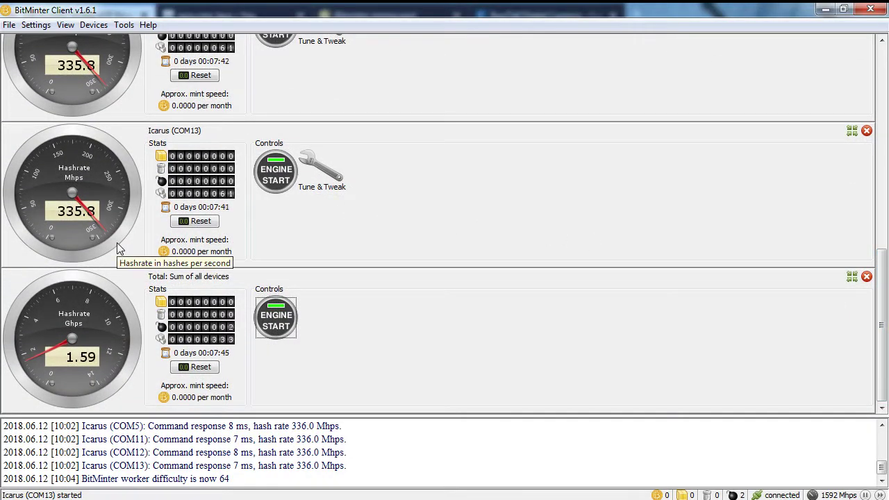
scroll(469, 247, up, 3)
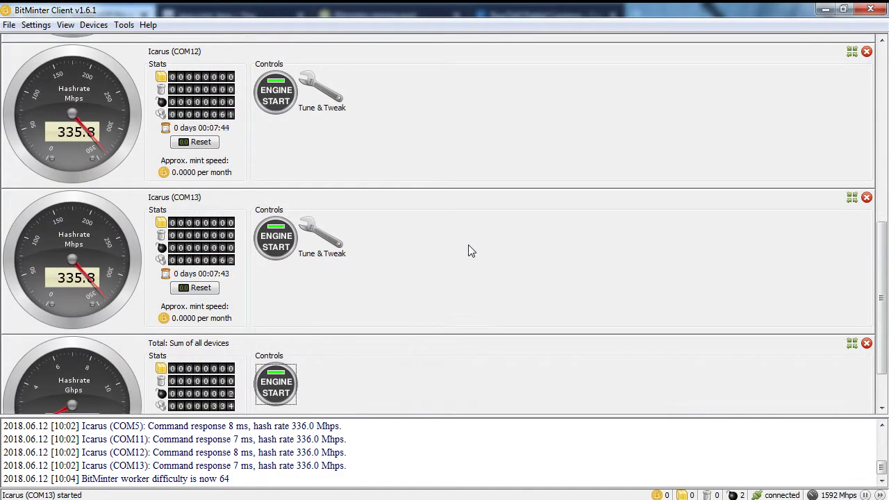
scroll(469, 250, up, 3)
scroll(470, 250, up, 9)
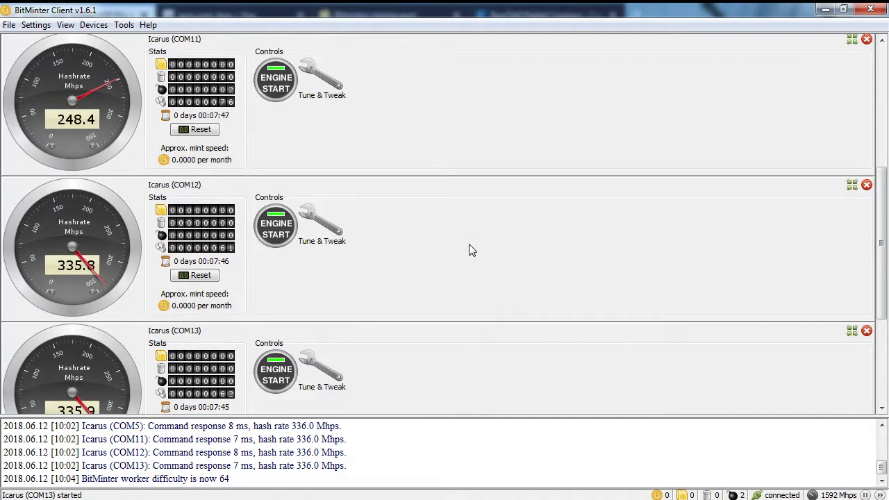
scroll(469, 250, up, 7)
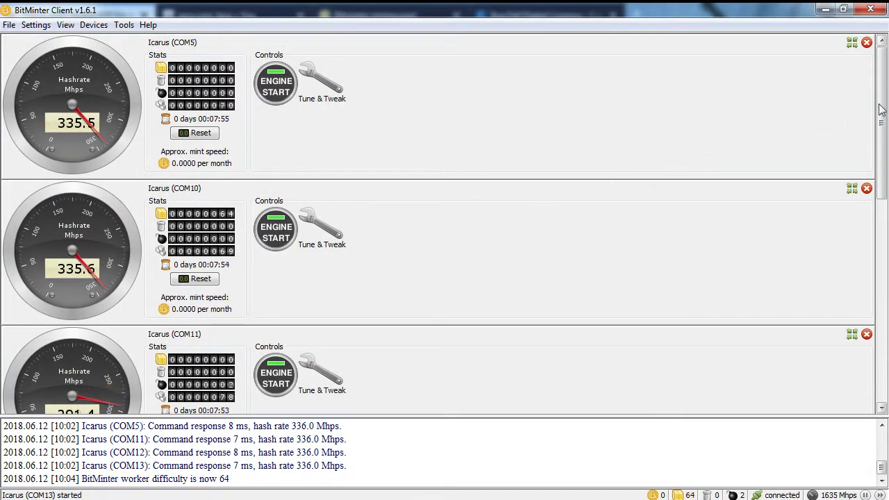
scroll(882, 118, down, 1)
drag(882, 118, 868, 323)
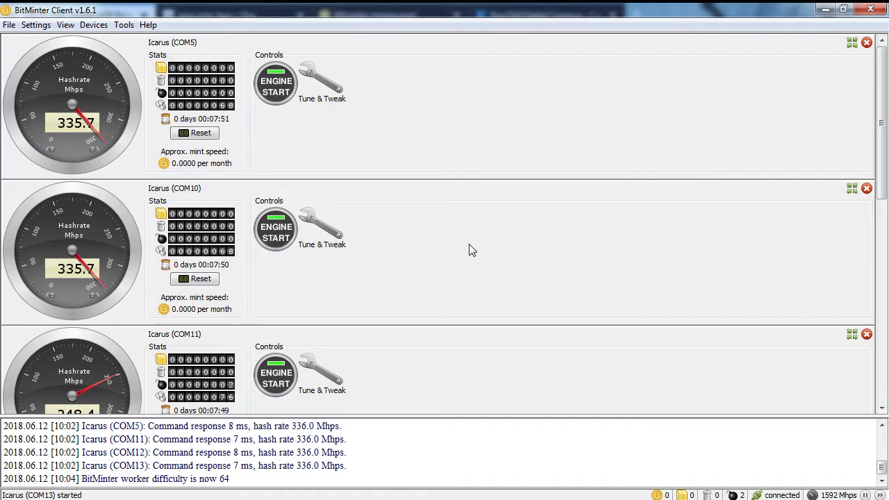
scroll(471, 250, down, 5)
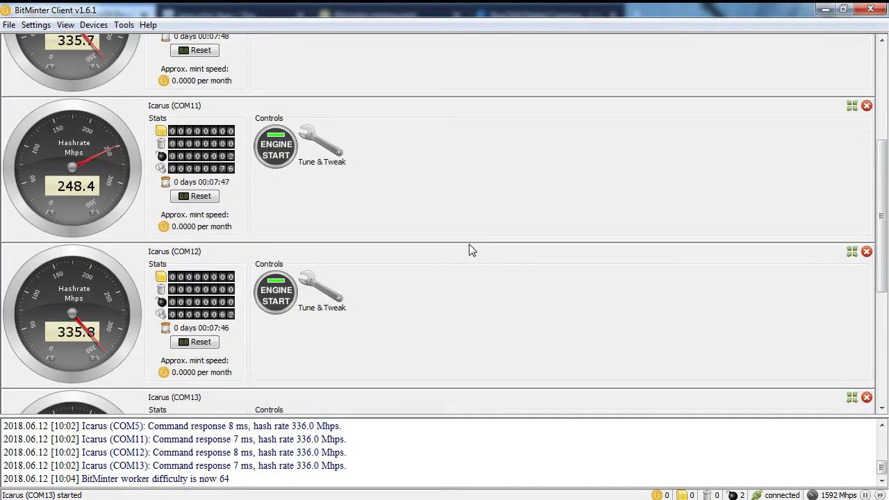
scroll(470, 250, down, 3)
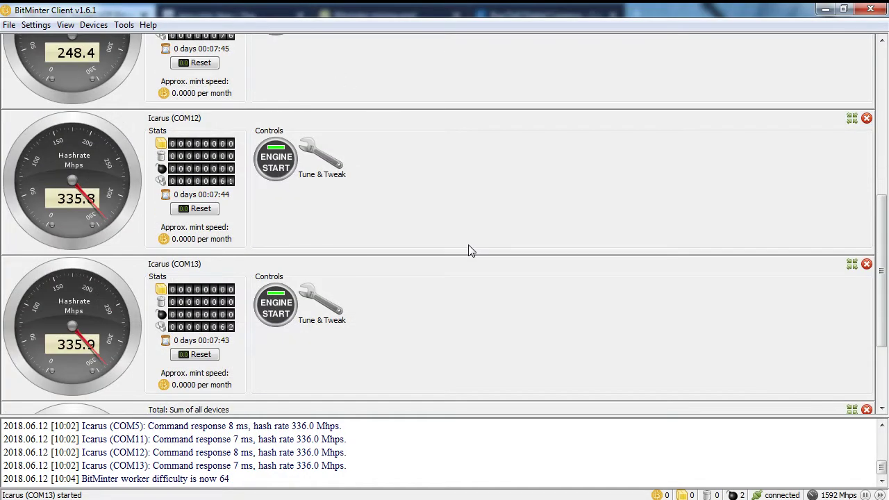
scroll(470, 248, down, 3)
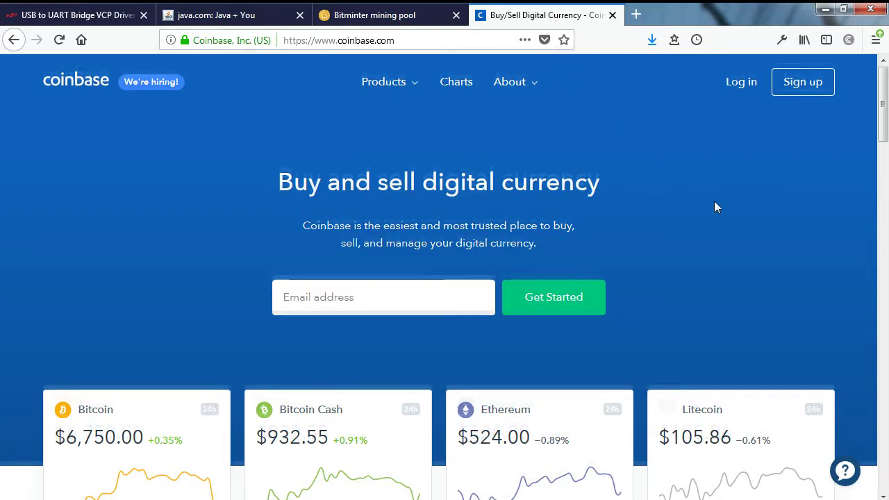
scroll(714, 201, down, 2)
drag(882, 152, 884, 105)
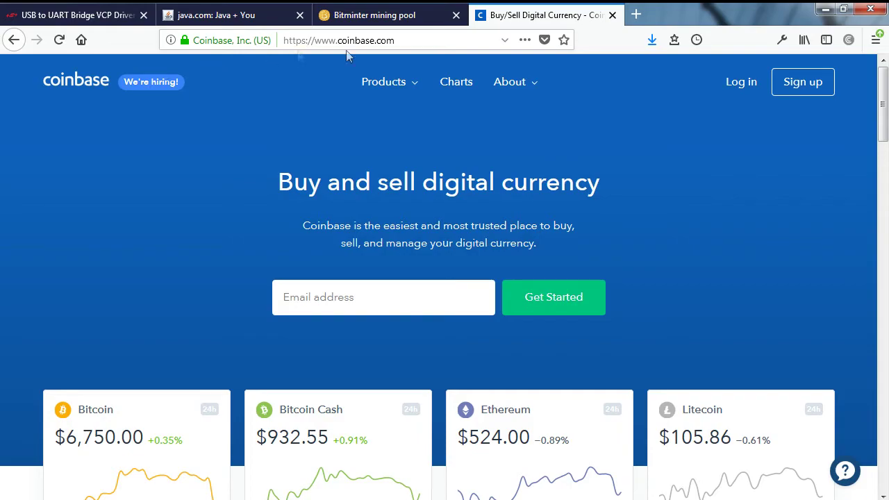
mouse_move(885, 118)
mouse_down()
mouse_move(884, 247)
mouse_move(884, 104)
mouse_up()
Leave coinbase.com for the Silicon Labs CP210x USB to UART Bridge VCP Drivers tab
double_click(424, 40)
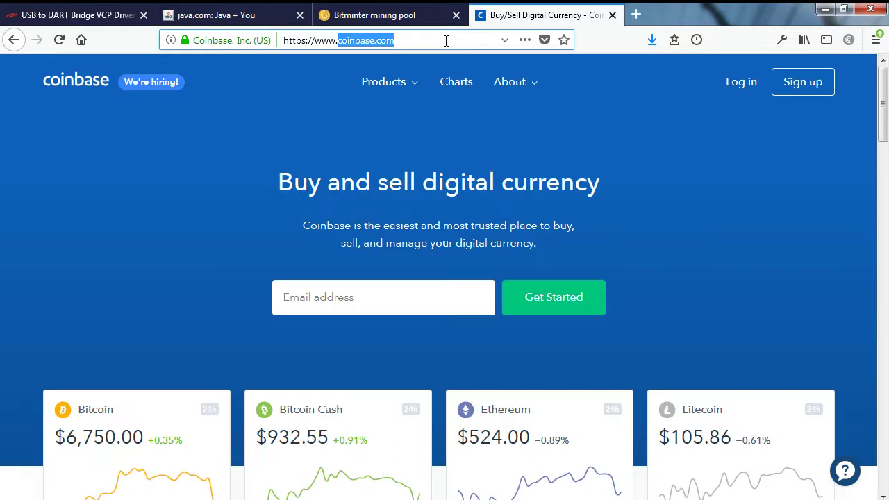
click(424, 40)
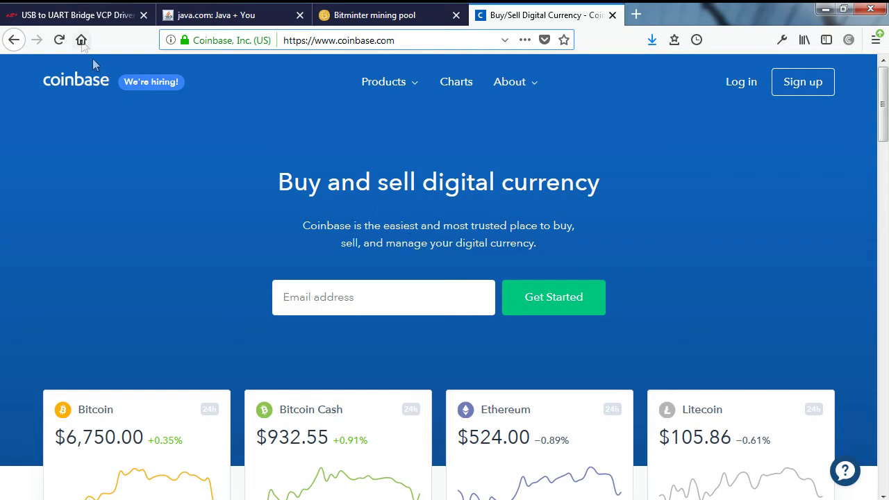
click(79, 15)
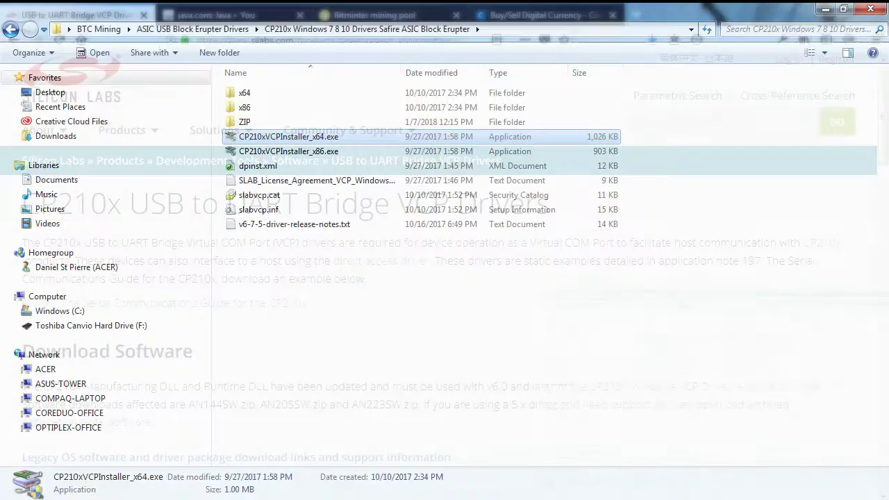
Install the 64-bit driver with CP210xVCPInstaller_x64.exe, accepting the license agreement, until it reports ready to use
double_click(311, 142)
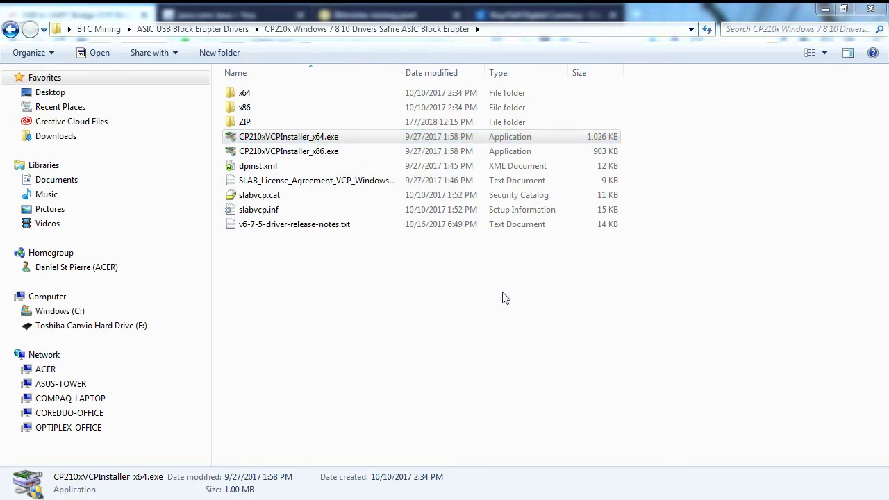
click(445, 379)
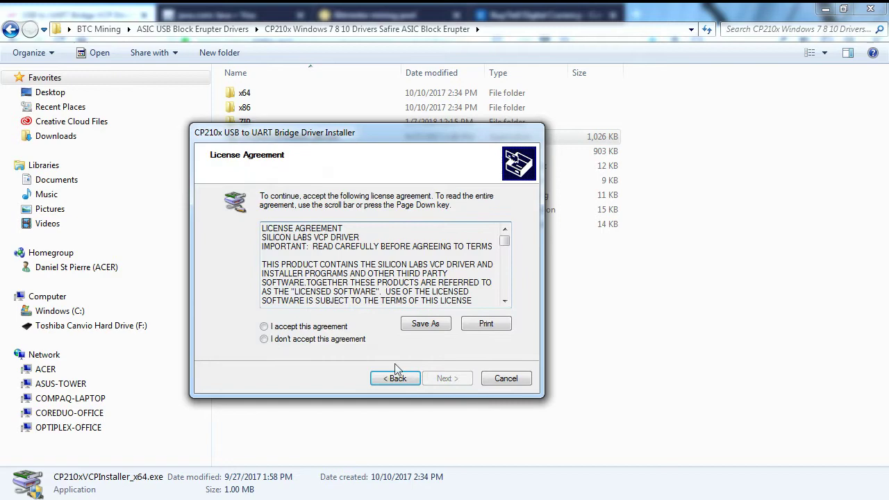
click(301, 327)
click(444, 379)
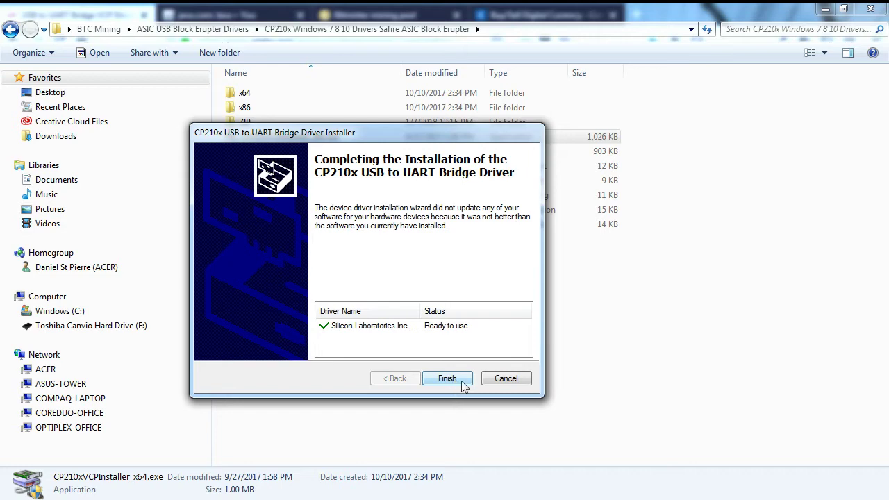
click(448, 379)
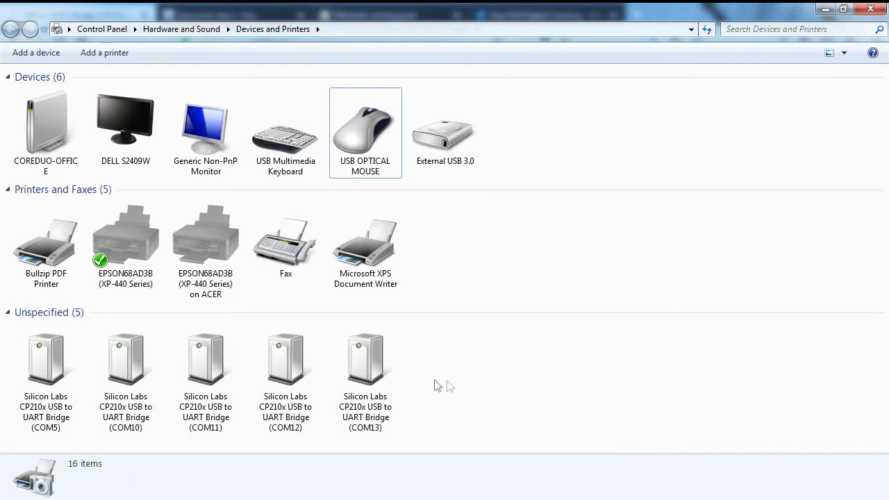
Select the five Silicon Labs bridges on COM5–COM13, then minimize Devices and Printers
drag(441, 353, 40, 419)
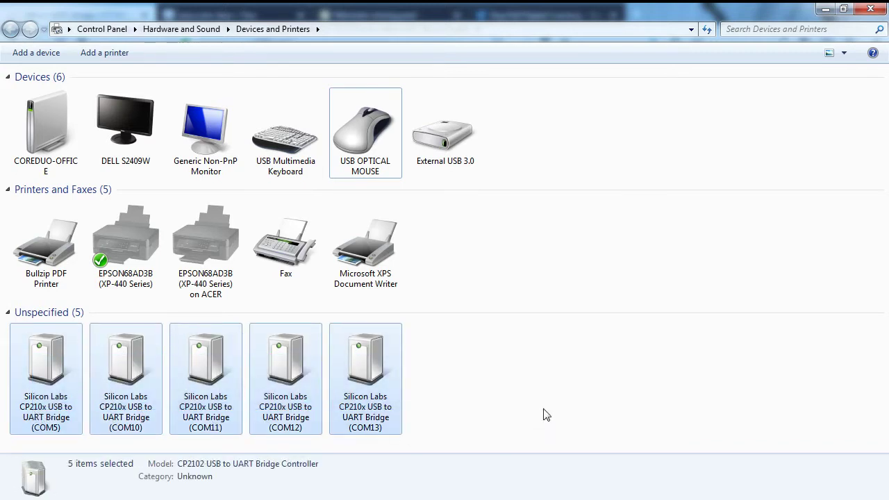
click(824, 10)
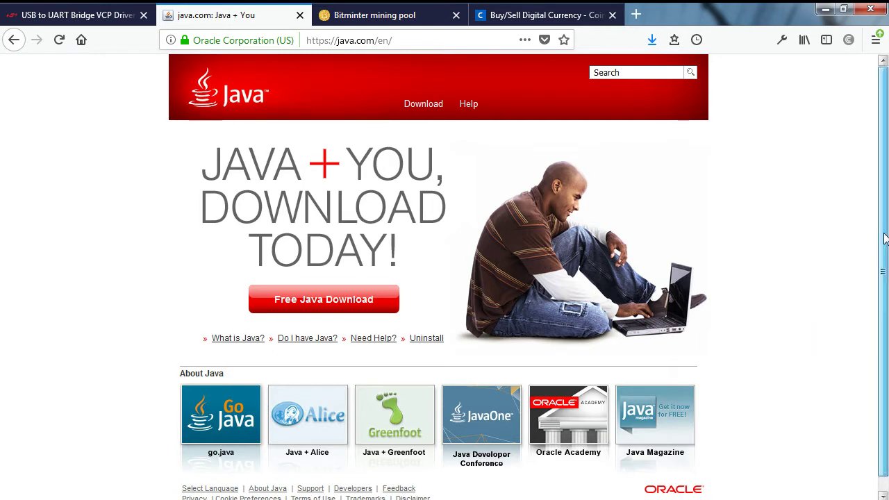
Scroll down the java.com Java download page
scroll(885, 238, down, 1)
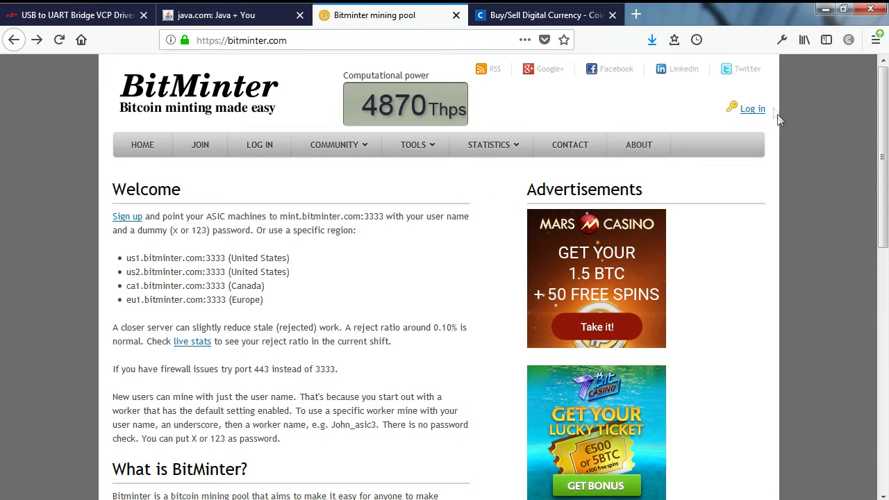
Log in to BitMinter with Google, then look over the COMMUNITY and TOOLS menus on Account Overview
click(752, 109)
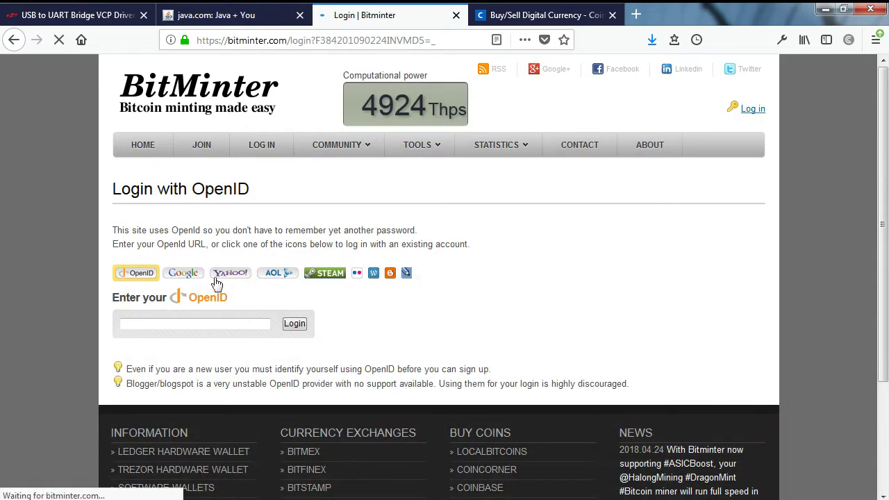
click(179, 274)
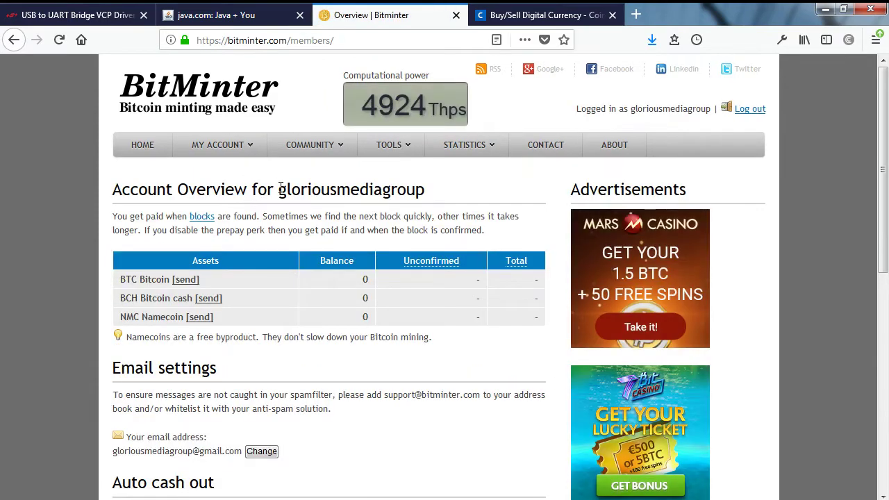
drag(280, 189, 434, 200)
click(444, 197)
mouse_move(352, 159)
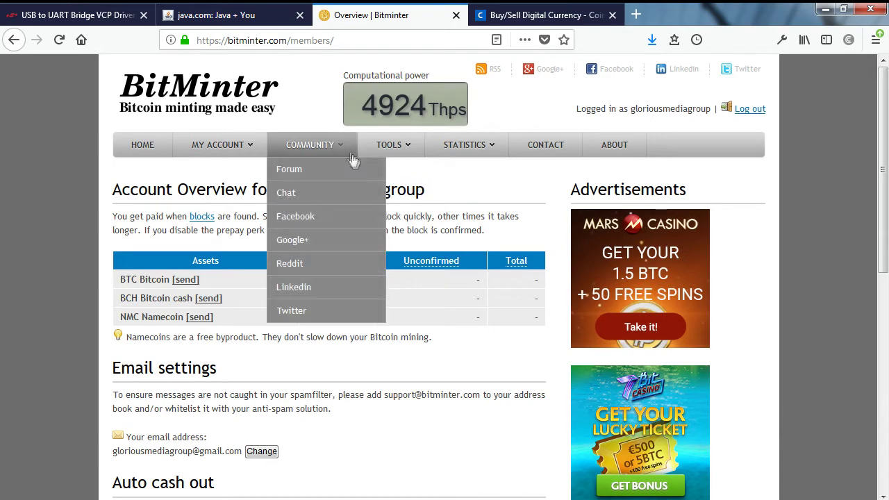
mouse_move(406, 150)
mouse_move(408, 173)
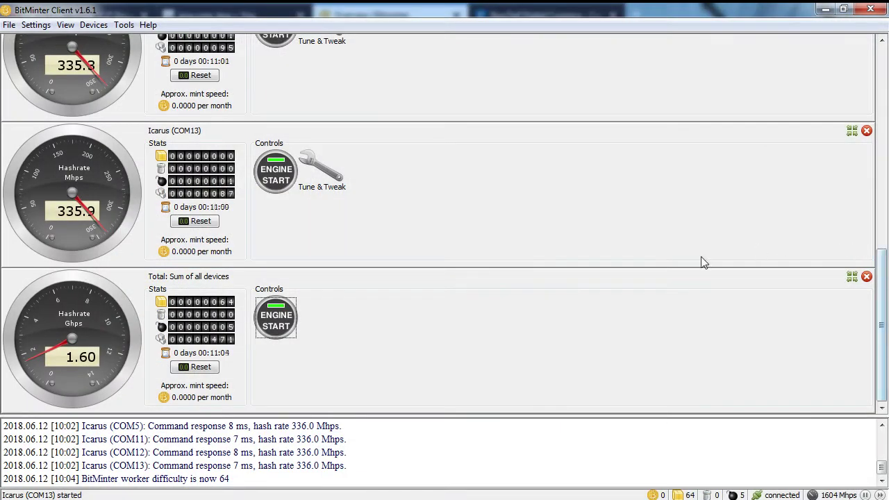
drag(880, 293, 881, 84)
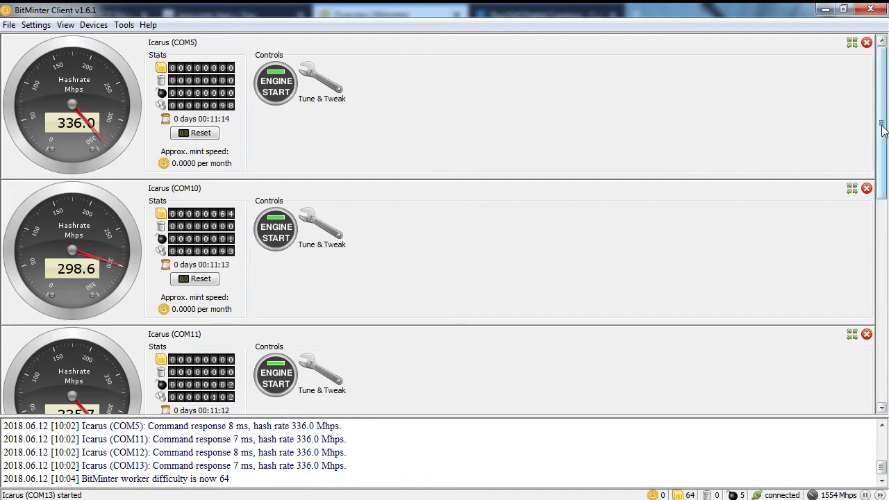
drag(882, 130, 882, 332)
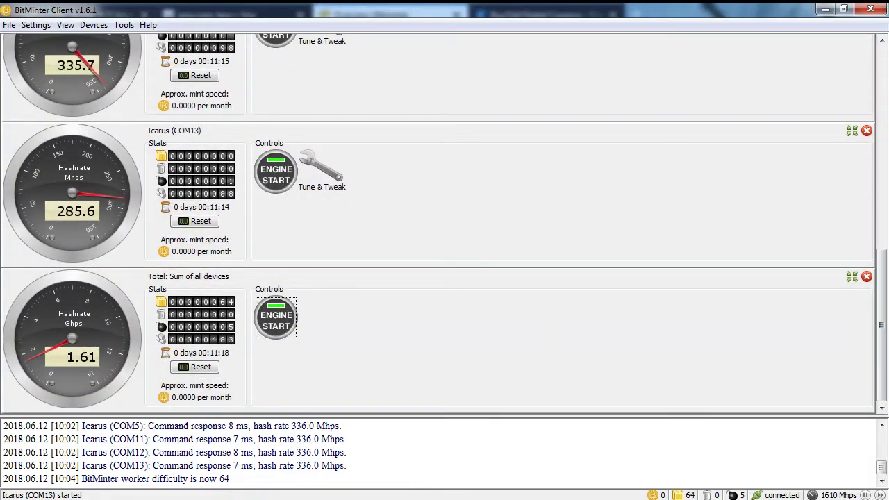
drag(880, 336, 882, 111)
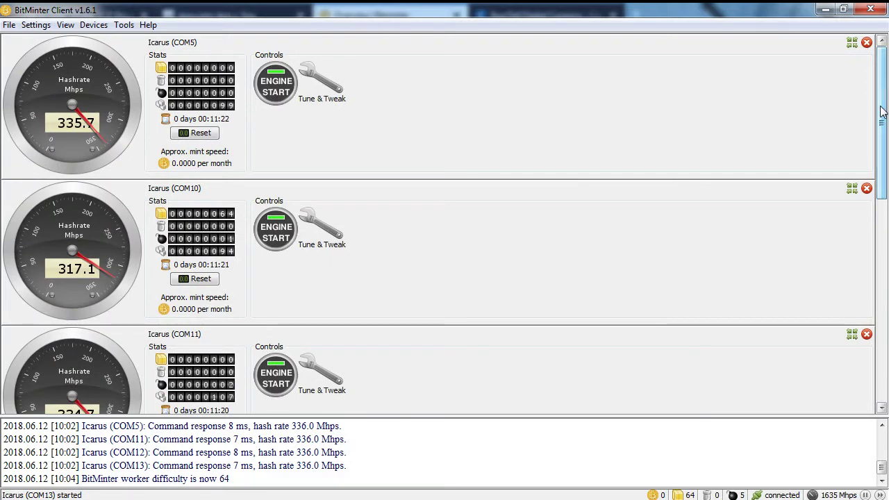